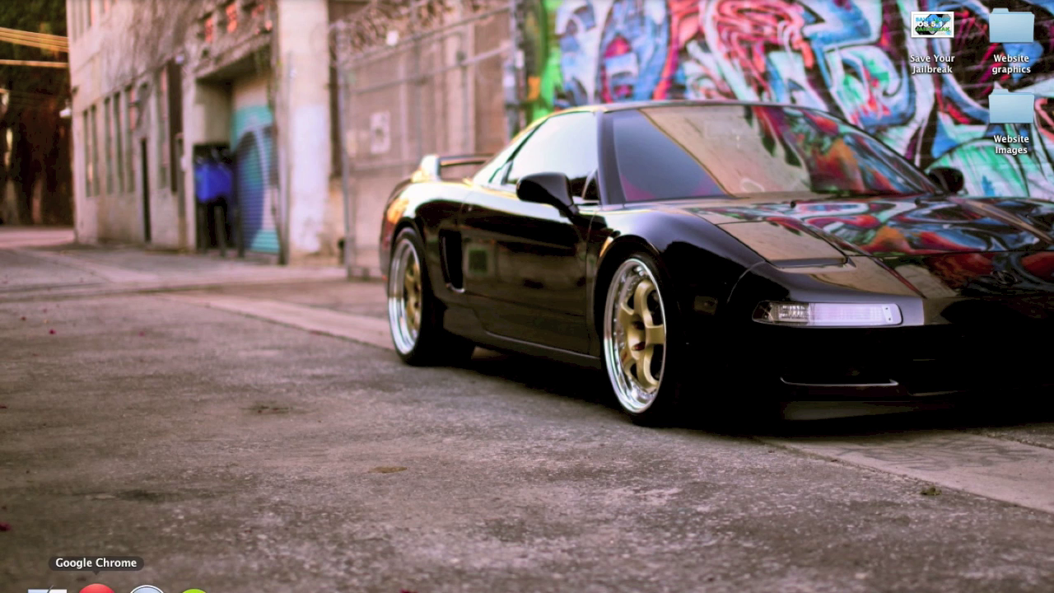
Bring Chrome forward on the Firmware Umbrella blog's TinyUmbrella link, then show the IPSW Firmware Downloads tab
{"action": "left_click", "coordinate": [97, 584]}
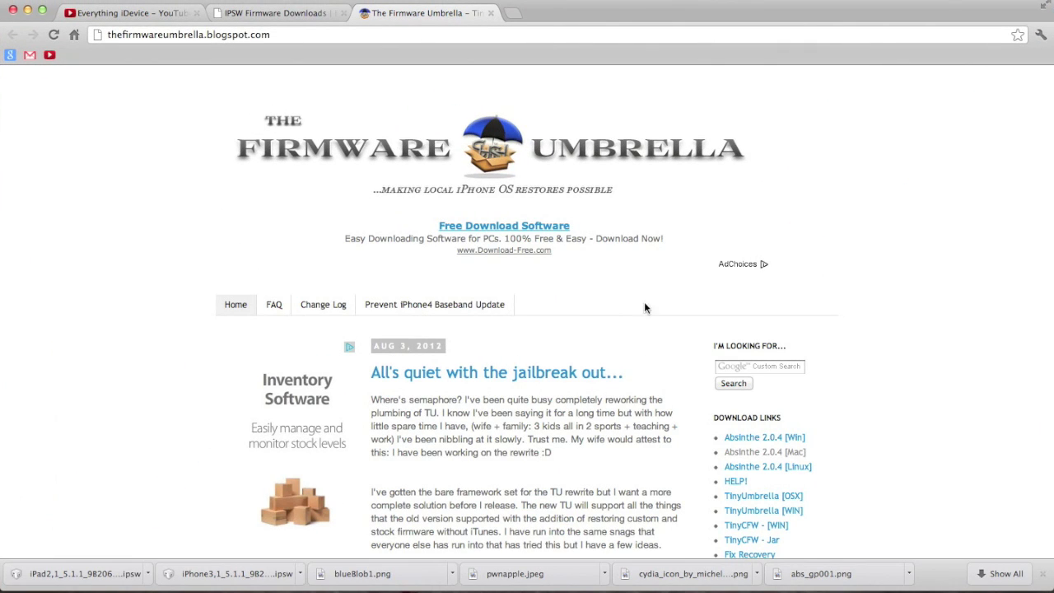
{"action": "scroll", "coordinate": [659, 329], "scroll_direction": "down", "scroll_amount": 3}
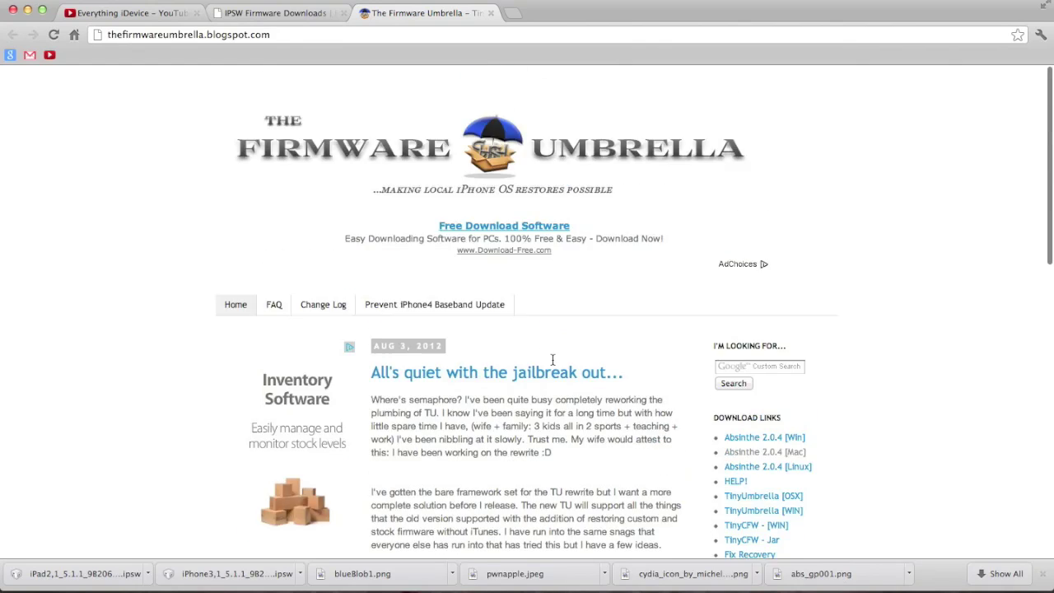
{"action": "scroll", "coordinate": [552, 360], "scroll_direction": "up", "scroll_amount": 2}
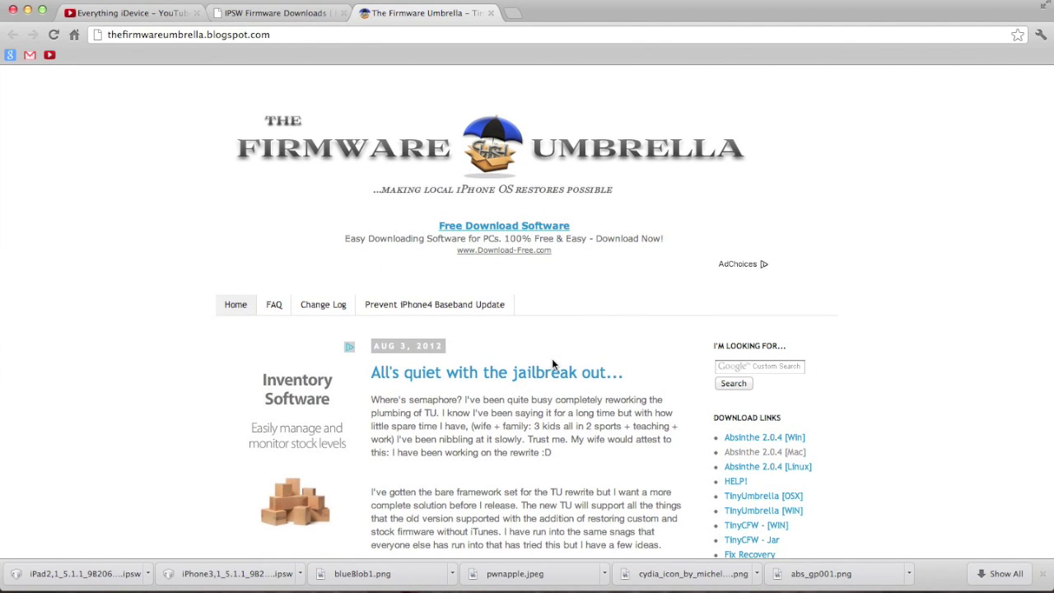
{"action": "left_click", "coordinate": [305, 15]}
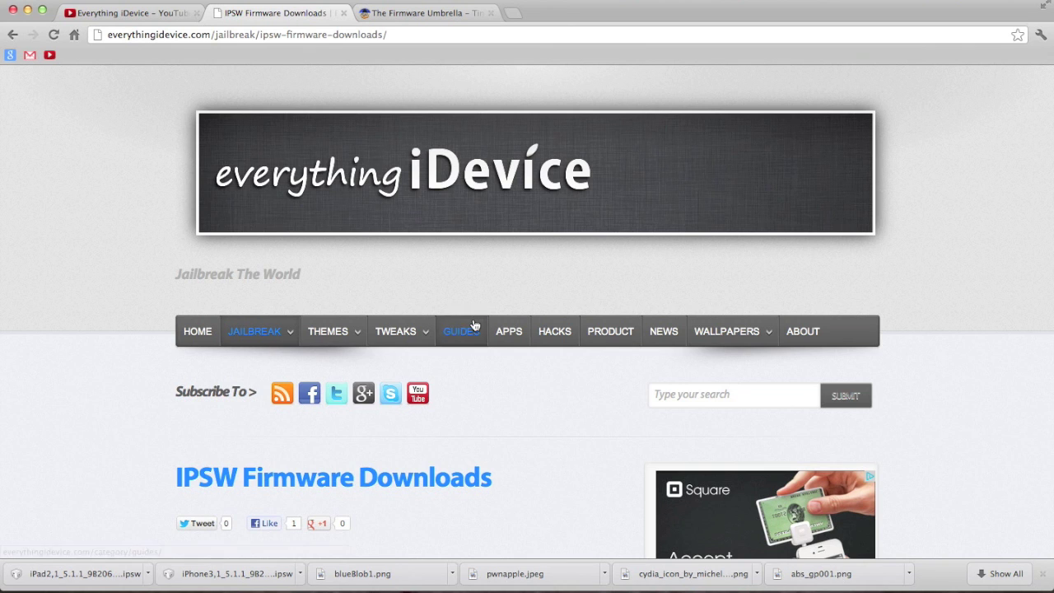
Scroll down the iPad list and follow the iPad 2 5.1.1 firmware link
{"action": "scroll", "coordinate": [473, 323], "scroll_direction": "down", "scroll_amount": 5}
{"action": "scroll", "coordinate": [472, 322], "scroll_direction": "down", "scroll_amount": 3}
{"action": "scroll", "coordinate": [684, 342], "scroll_direction": "down", "scroll_amount": 5}
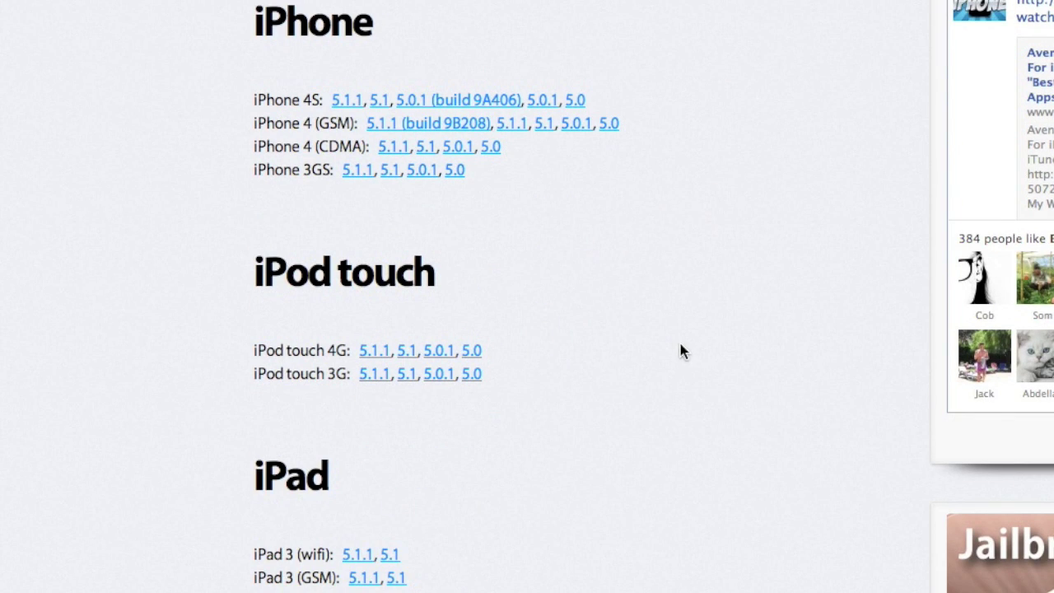
{"action": "scroll", "coordinate": [381, 231], "scroll_direction": "down", "scroll_amount": 1}
{"action": "scroll", "coordinate": [329, 330], "scroll_direction": "down", "scroll_amount": 5}
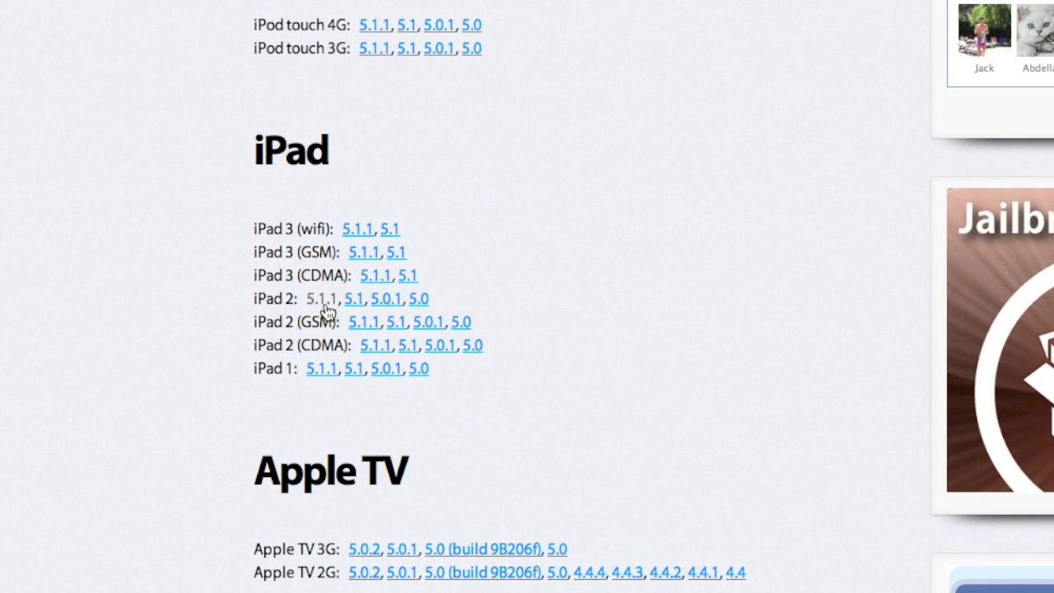
{"action": "left_click", "coordinate": [326, 301]}
Go to JAILBREAK > TOOLS and scroll down to the RedSn0w downloads
{"action": "scroll", "coordinate": [502, 257], "scroll_direction": "up", "scroll_amount": 5}
{"action": "scroll", "coordinate": [503, 254], "scroll_direction": "up", "scroll_amount": 10}
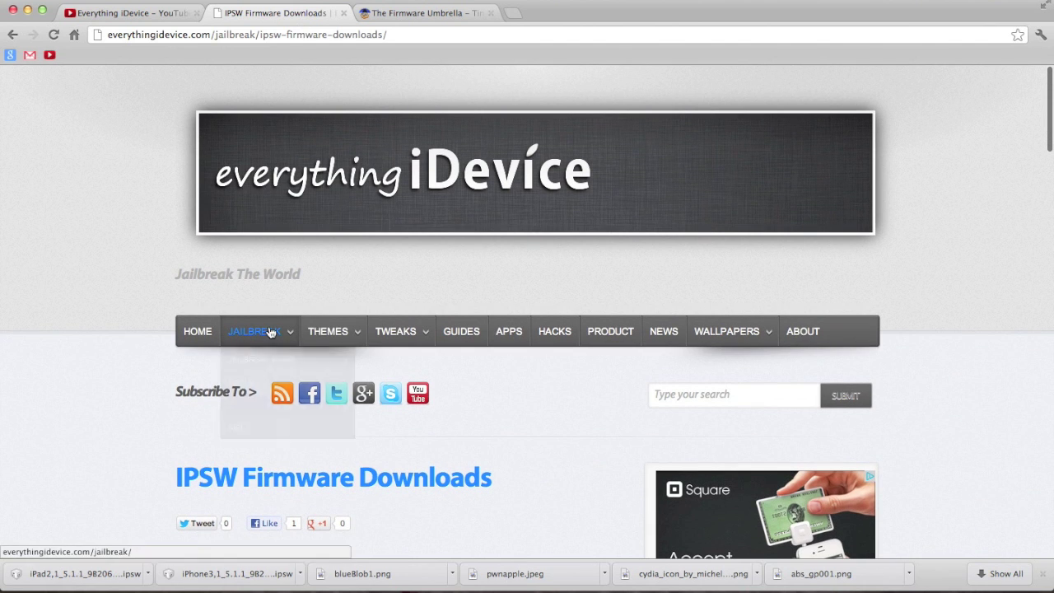
{"action": "left_click", "coordinate": [263, 385]}
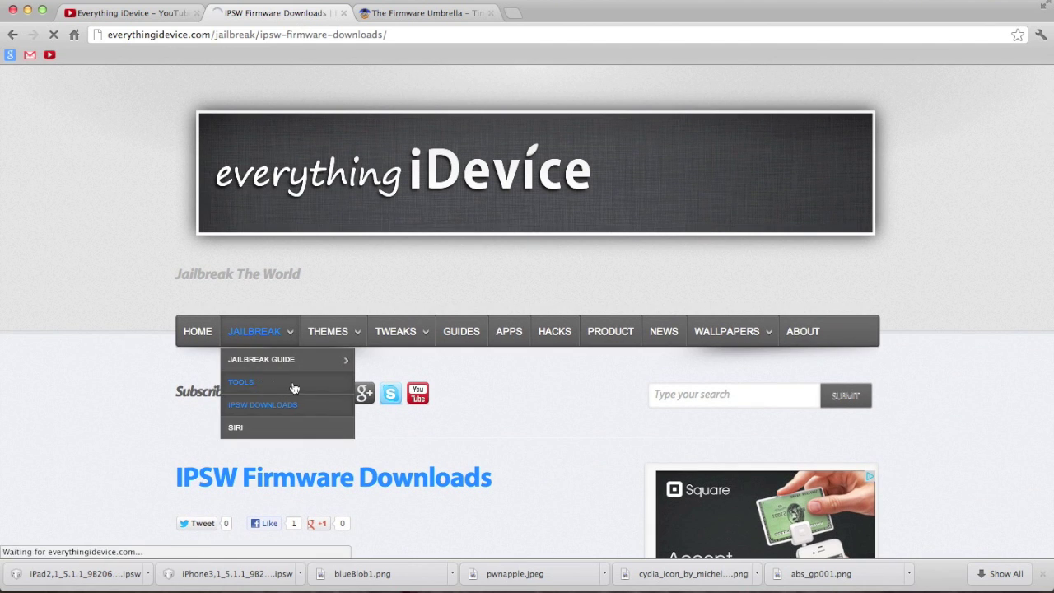
{"action": "scroll", "coordinate": [389, 415], "scroll_direction": "down", "scroll_amount": 3}
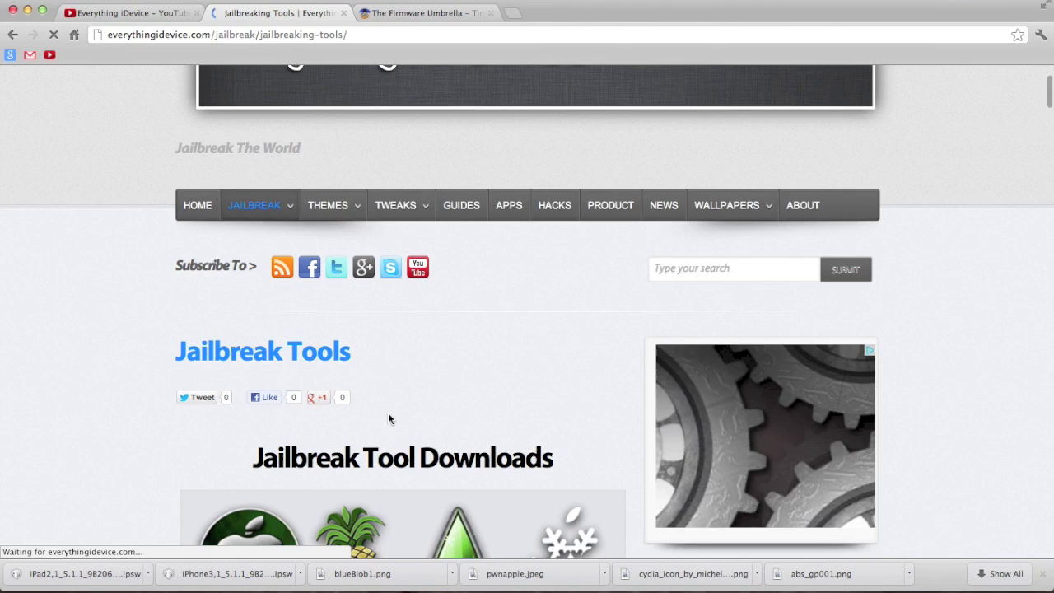
{"action": "scroll", "coordinate": [388, 413], "scroll_direction": "down", "scroll_amount": 4}
{"action": "scroll", "coordinate": [388, 413], "scroll_direction": "down", "scroll_amount": 6}
{"action": "scroll", "coordinate": [388, 412], "scroll_direction": "down", "scroll_amount": 8}
{"action": "scroll", "coordinate": [388, 412], "scroll_direction": "down", "scroll_amount": 7}
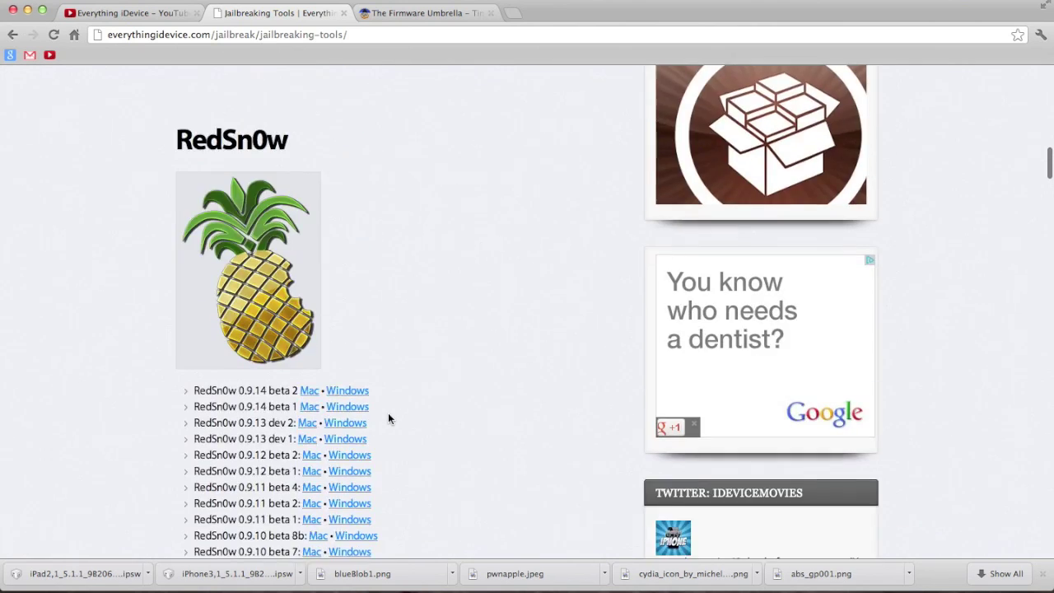
{"action": "scroll", "coordinate": [388, 413], "scroll_direction": "down", "scroll_amount": 2}
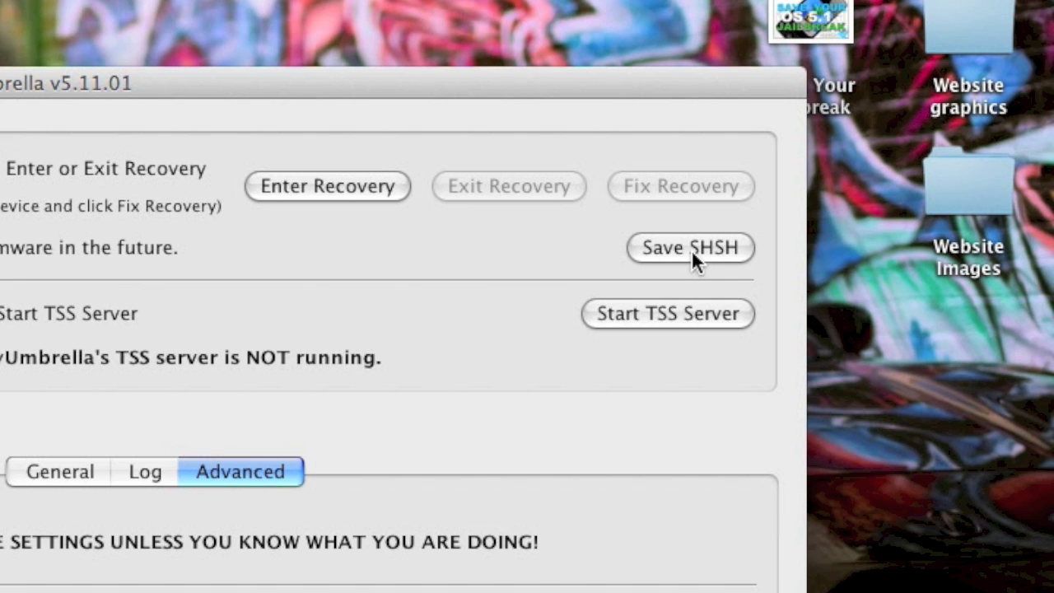
Save SHSH for The iPad under Connected Devices in TinyUmbrella
{"action": "left_click", "coordinate": [691, 250]}
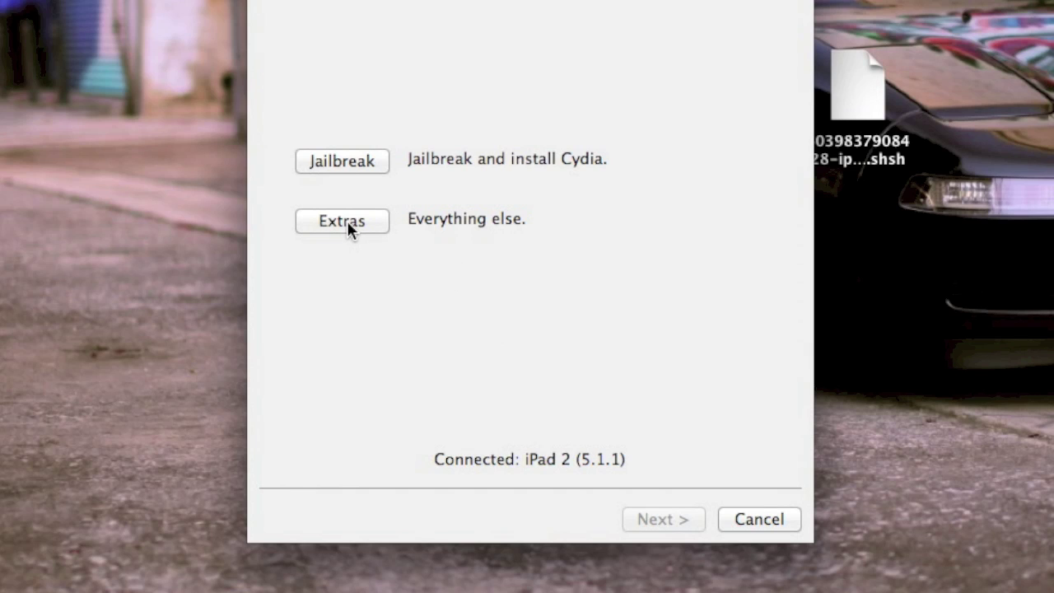
Navigate redsn0w through Extras > SHSH blobs > Stitch
{"action": "left_click", "coordinate": [347, 221]}
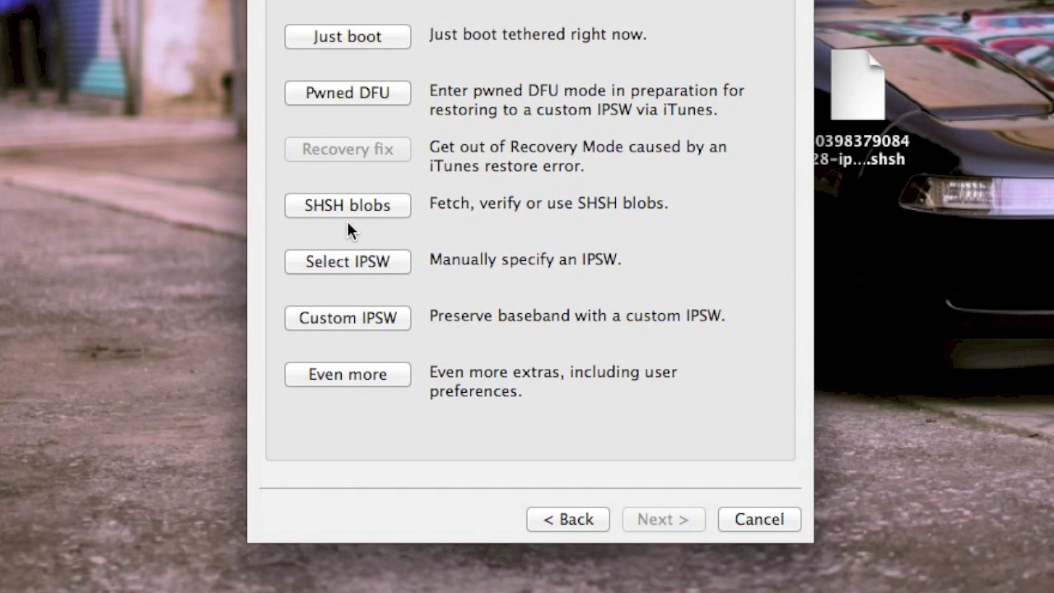
{"action": "left_click", "coordinate": [359, 208]}
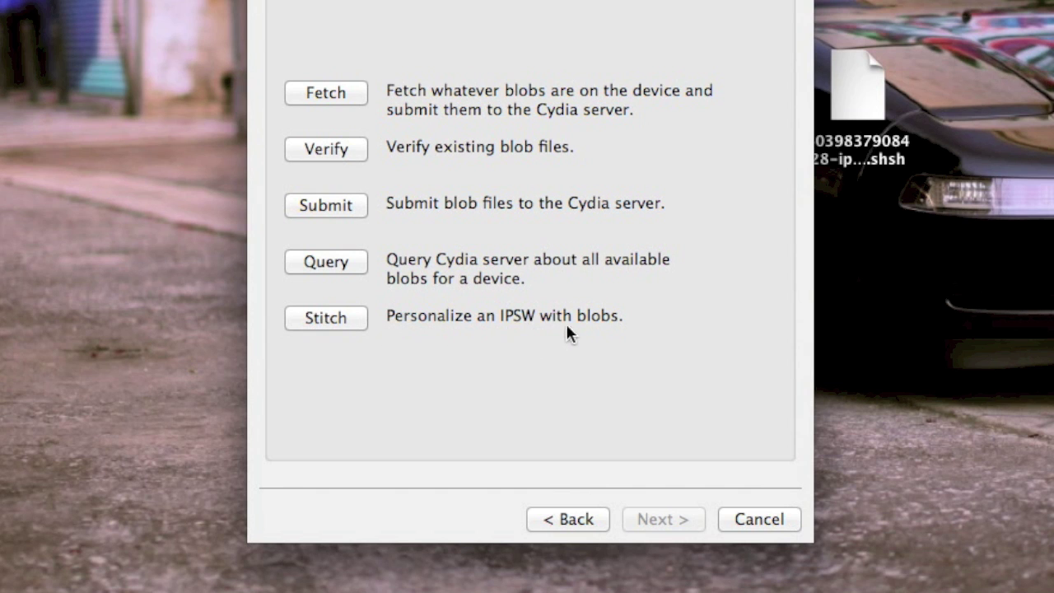
{"action": "left_click", "coordinate": [339, 321]}
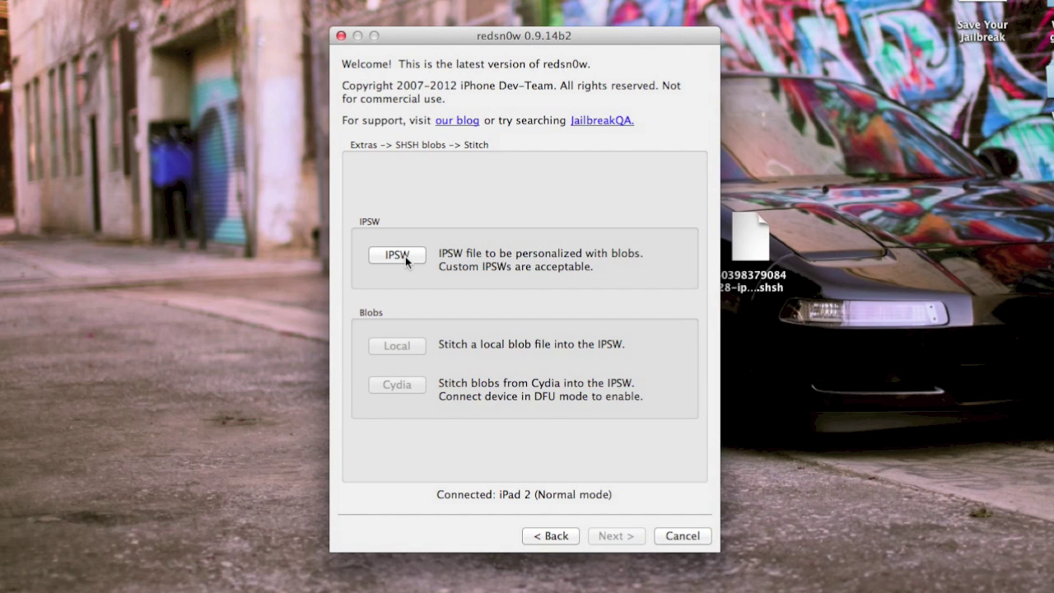
Choose the iPad2,1_5.1.1_9B206 firmware from Documents > IPSW's as the IPSW
{"action": "left_click", "coordinate": [405, 256]}
{"action": "left_click", "coordinate": [288, 151]}
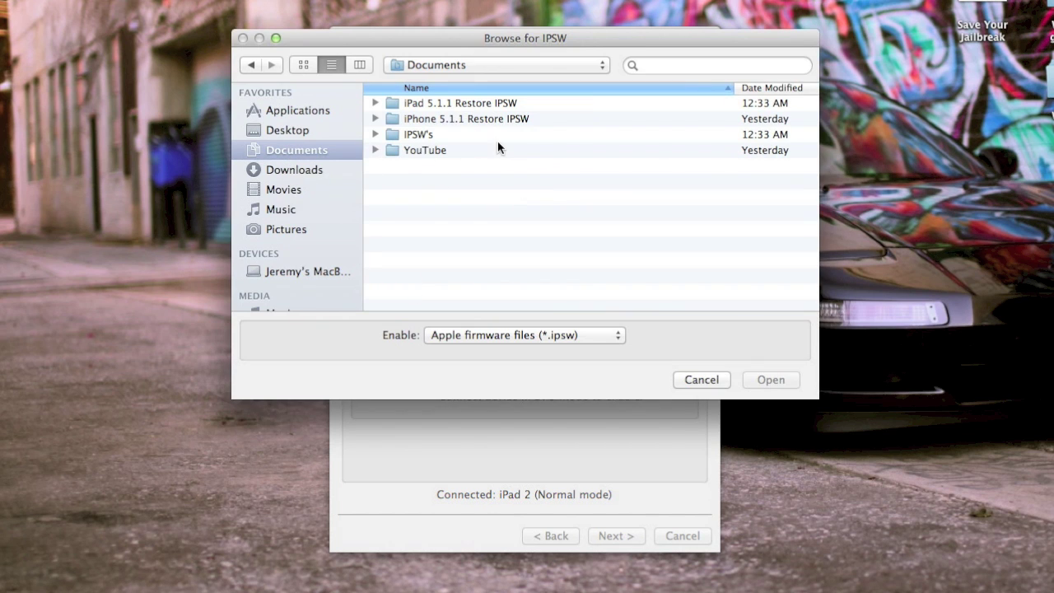
{"action": "double_click", "coordinate": [415, 135]}
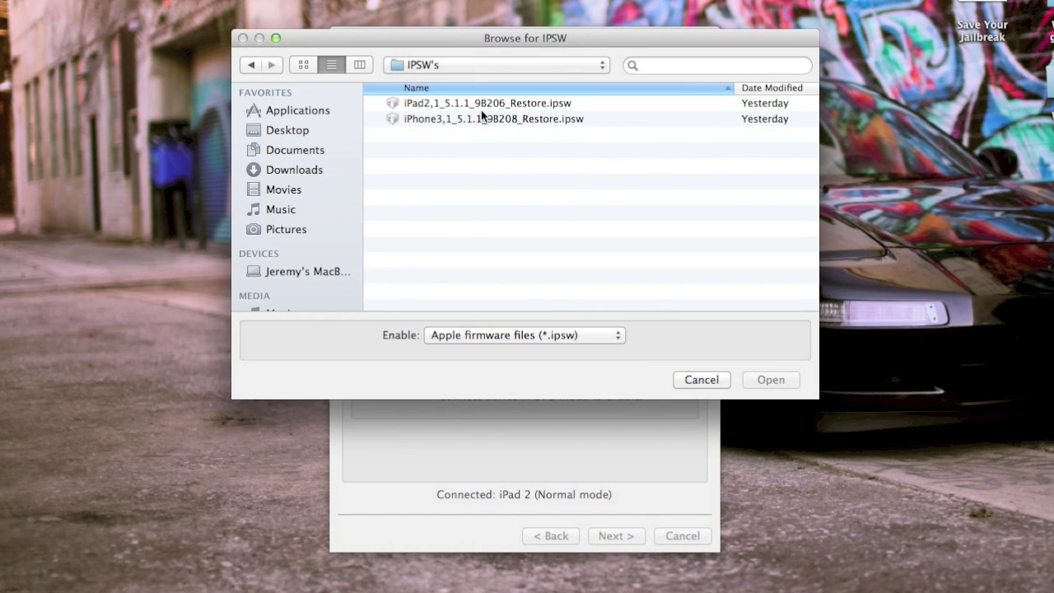
{"action": "left_click", "coordinate": [455, 107]}
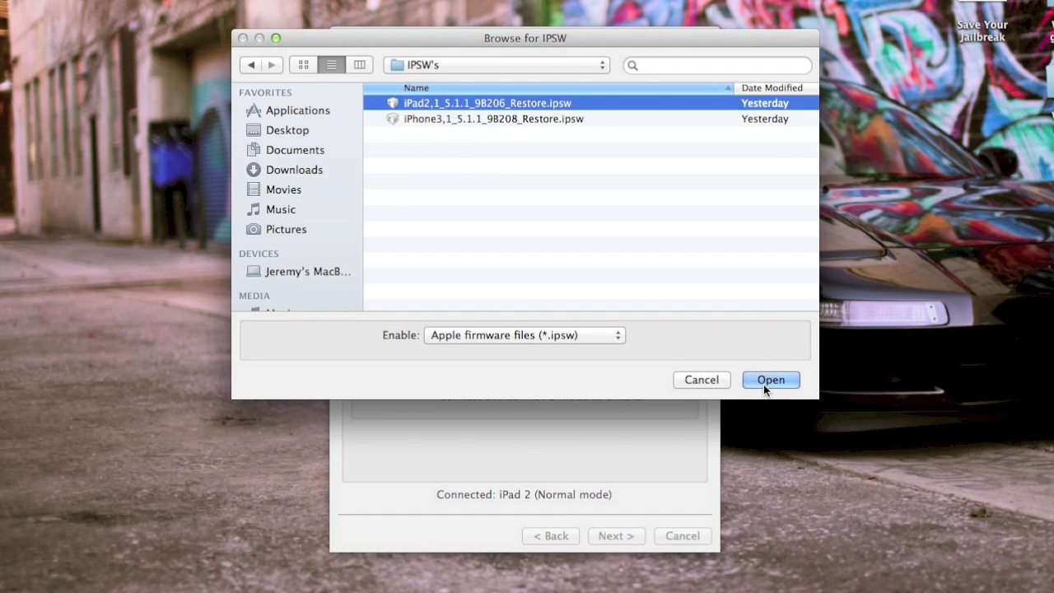
{"action": "left_click", "coordinate": [763, 382]}
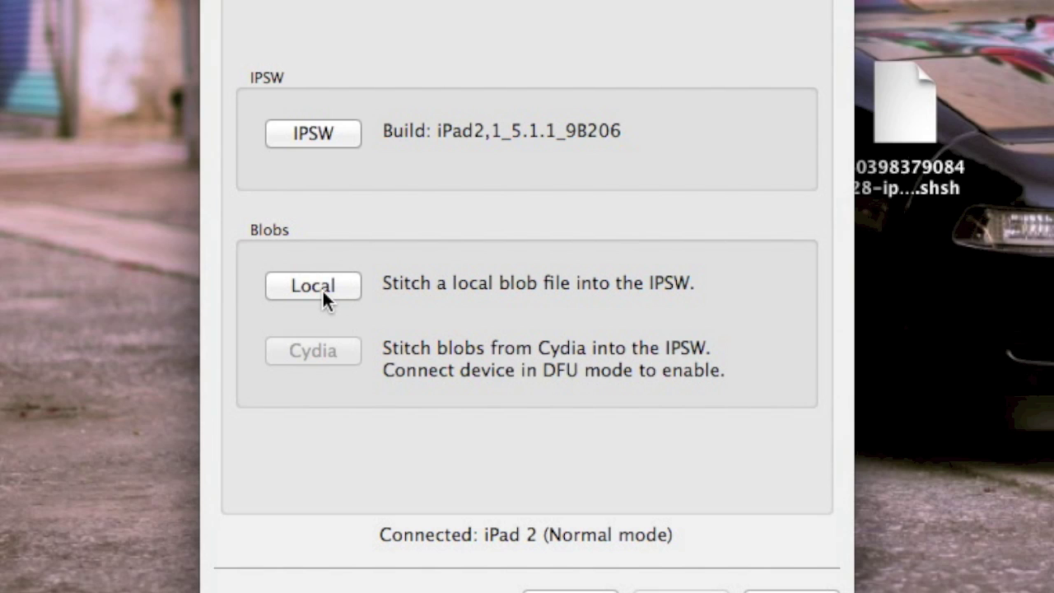
Select the saved .shsh blob file on the Desktop as the Local blob to start stitching
{"action": "left_click", "coordinate": [322, 289]}
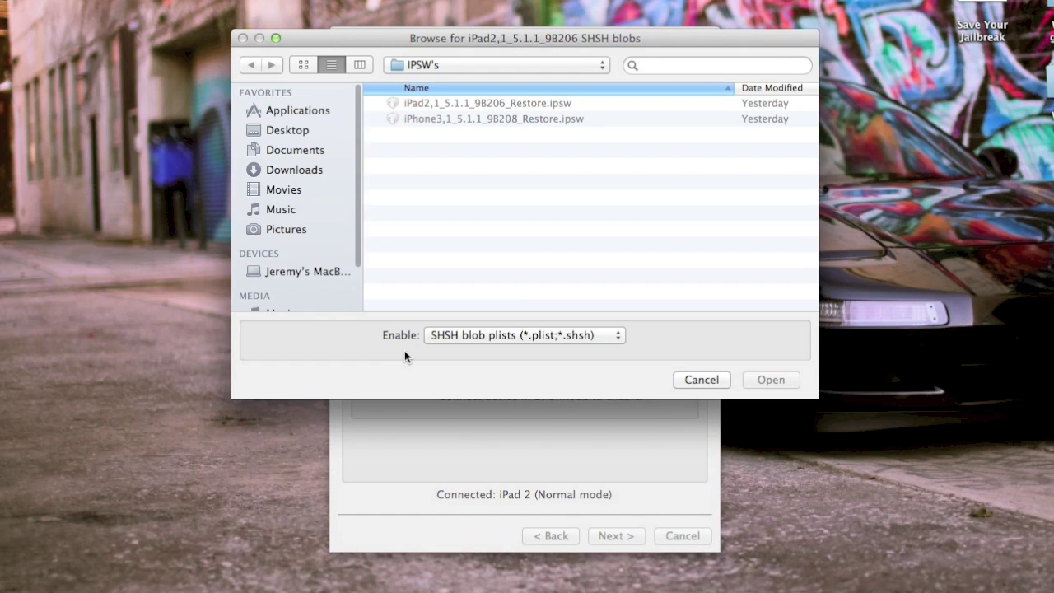
{"action": "left_click", "coordinate": [284, 113]}
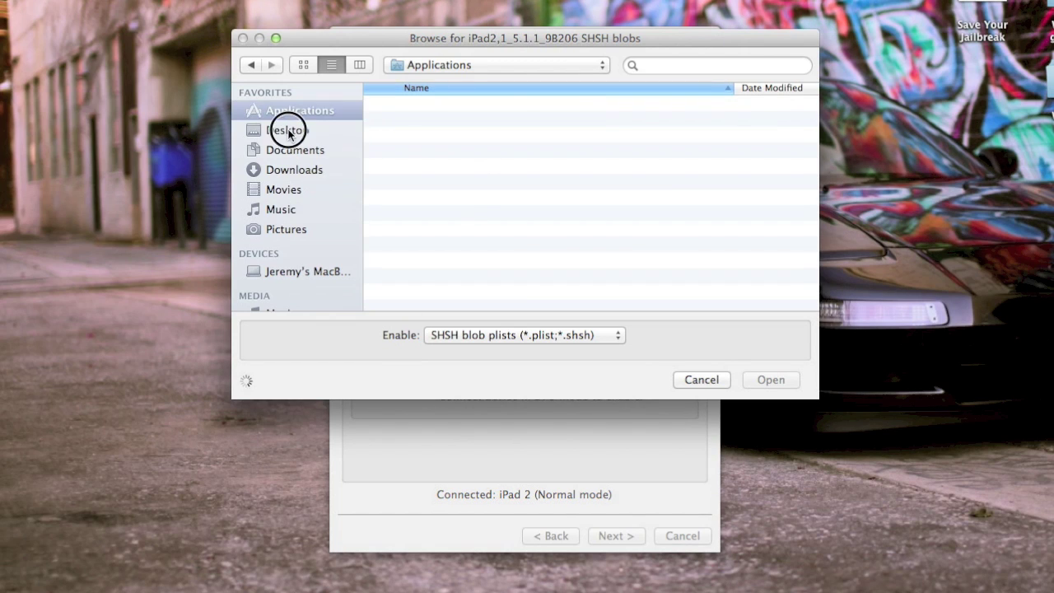
{"action": "left_click", "coordinate": [483, 106]}
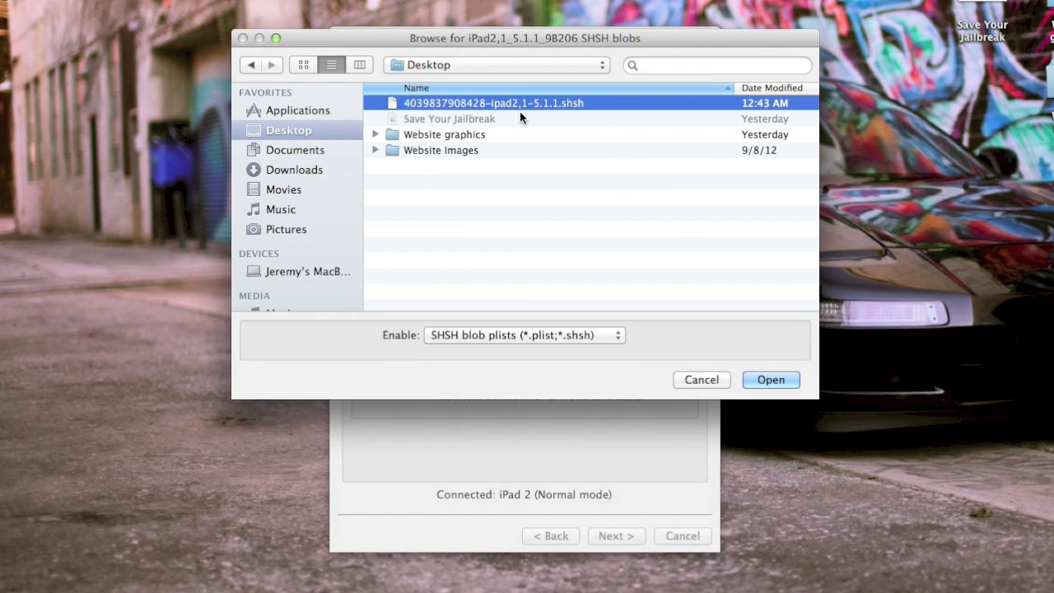
{"action": "left_click", "coordinate": [767, 378]}
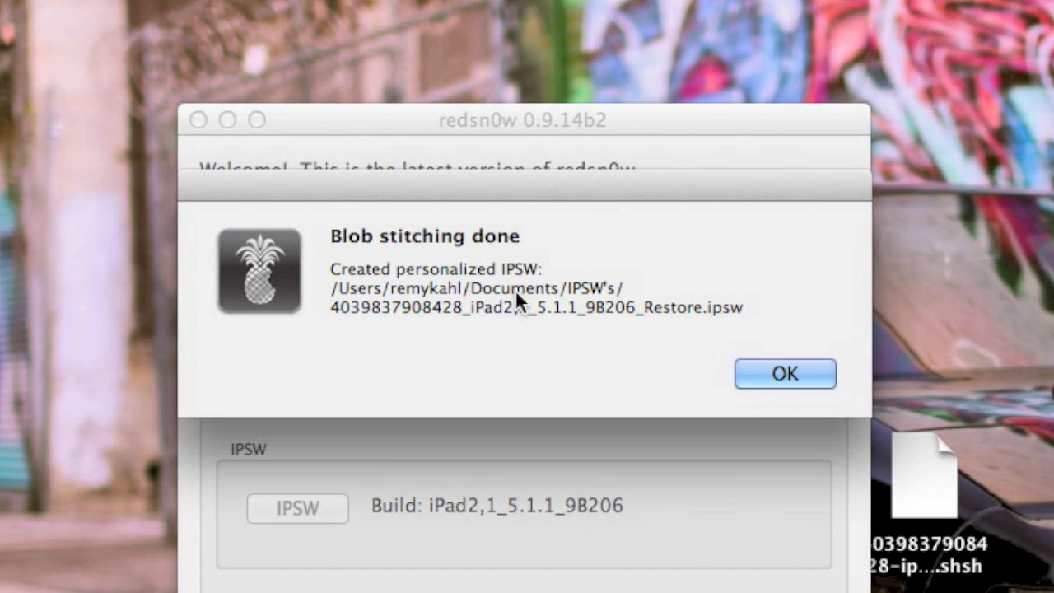
Acknowledge the Blob stitching done dialog with OK
{"action": "left_click", "coordinate": [799, 375]}
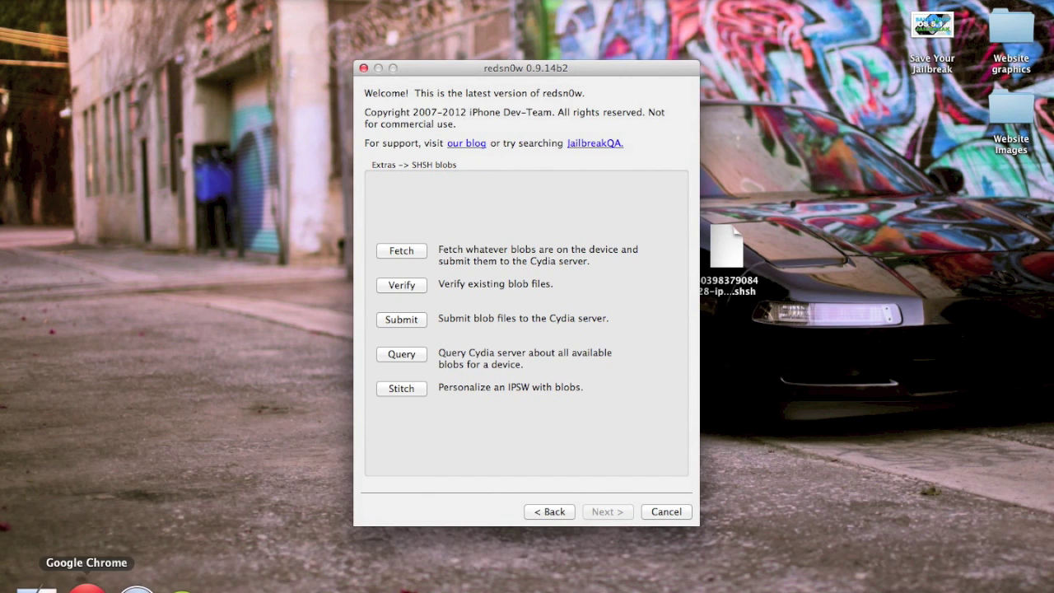
Drag the stitched .ipsw from Documents > IPSW's into the iPad 5.1.1 Restore IPSW folder and check its contents
{"action": "left_click", "coordinate": [42, 586]}
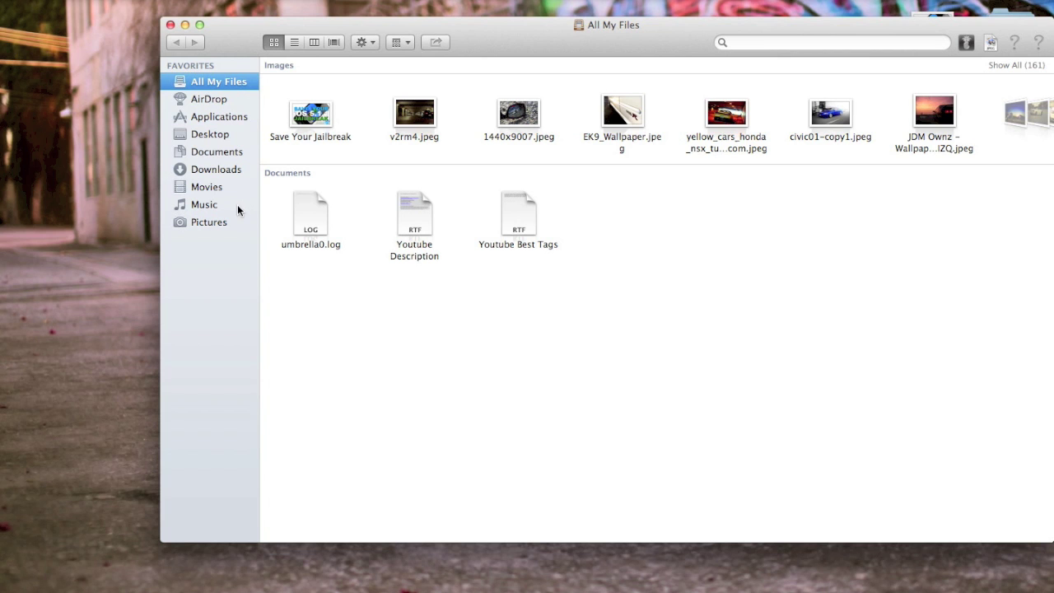
{"action": "left_click", "coordinate": [233, 151]}
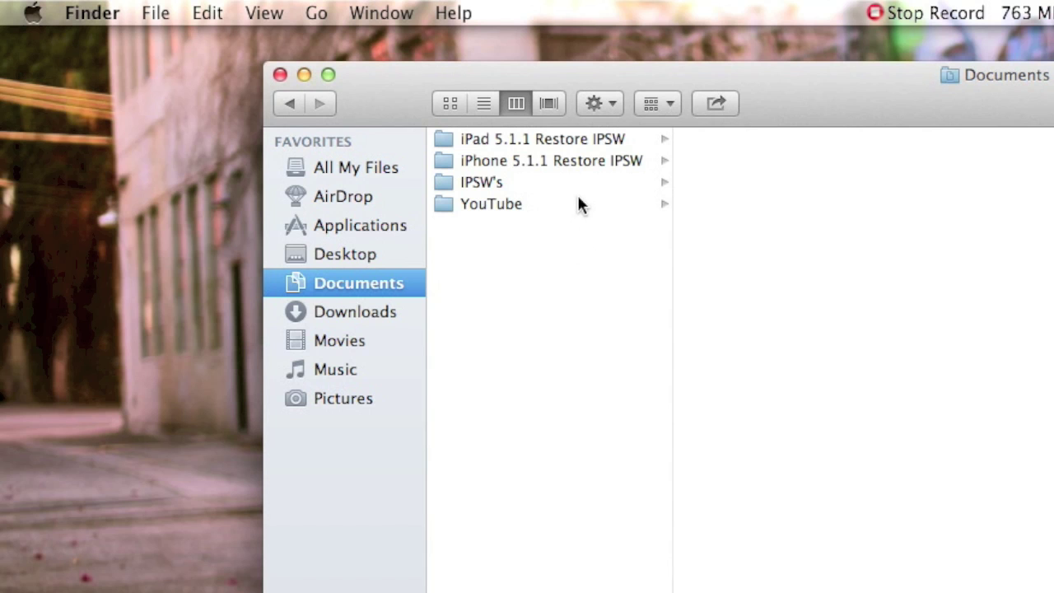
{"action": "left_click", "coordinate": [522, 183]}
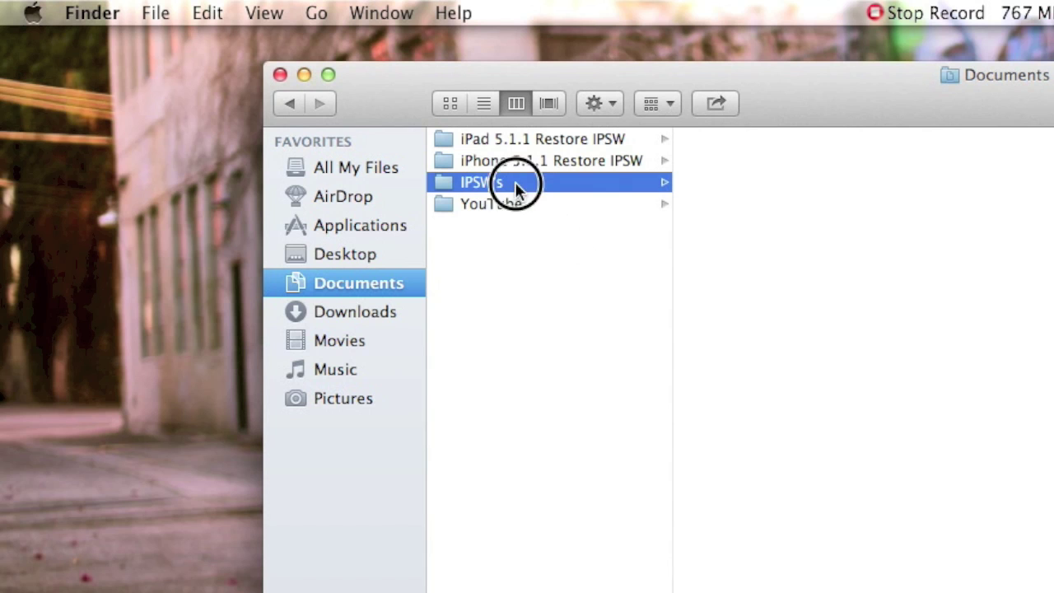
{"action": "left_click", "coordinate": [811, 140]}
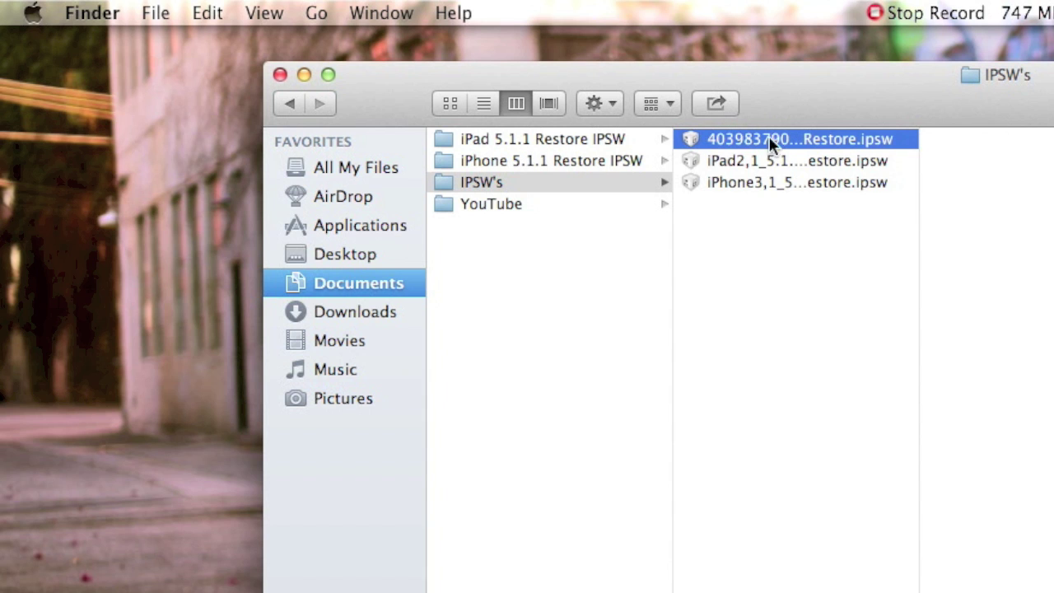
{"action": "left_click_drag", "start_coordinate": [774, 137], "coordinate": [536, 140]}
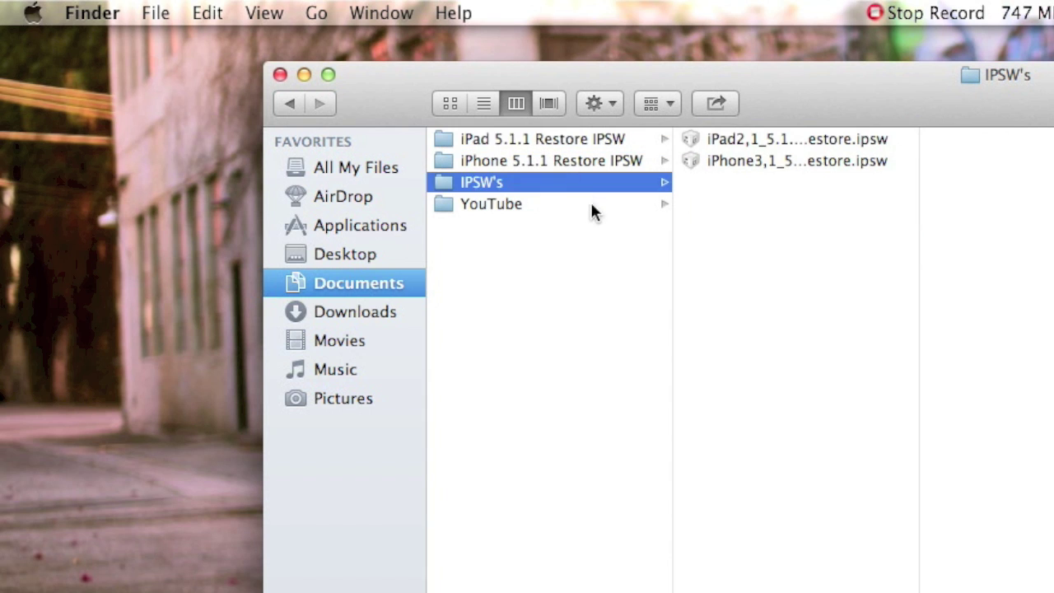
{"action": "left_click", "coordinate": [549, 161]}
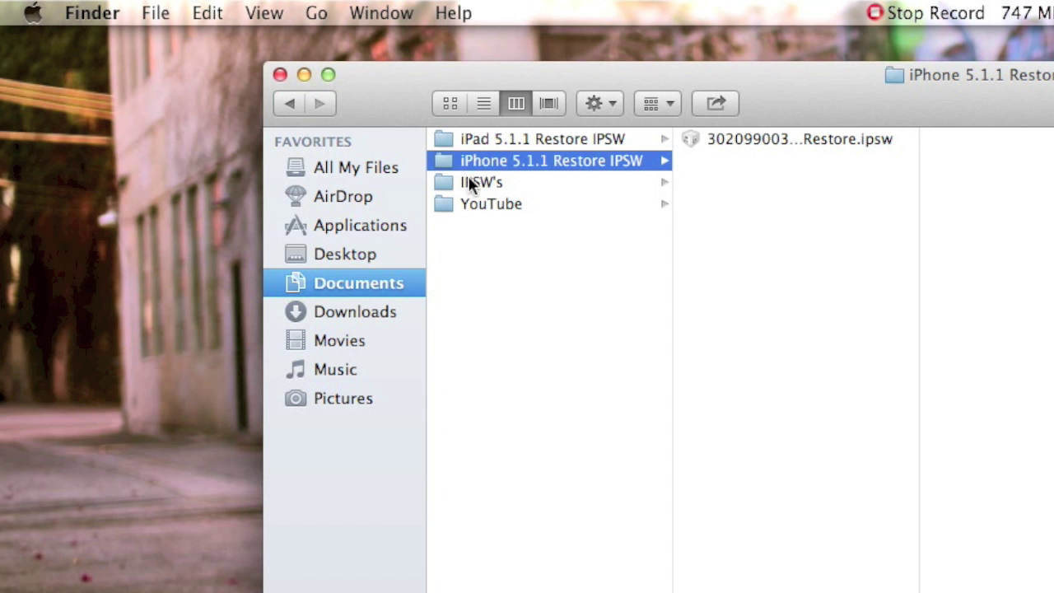